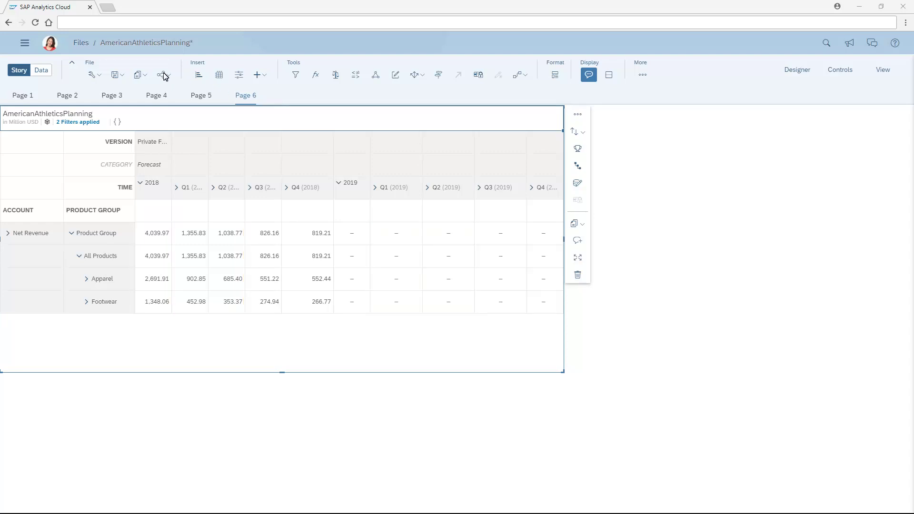
Create a new data action and name it "H1 2018 to H1 2019"
{"action": "left_click", "coordinate": [26, 44]}
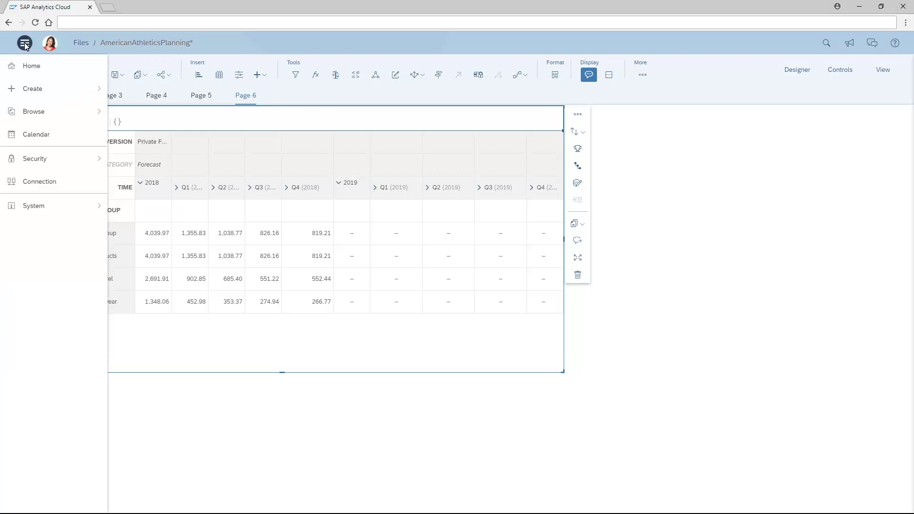
{"action": "left_click", "coordinate": [33, 90]}
{"action": "left_click", "coordinate": [143, 159]}
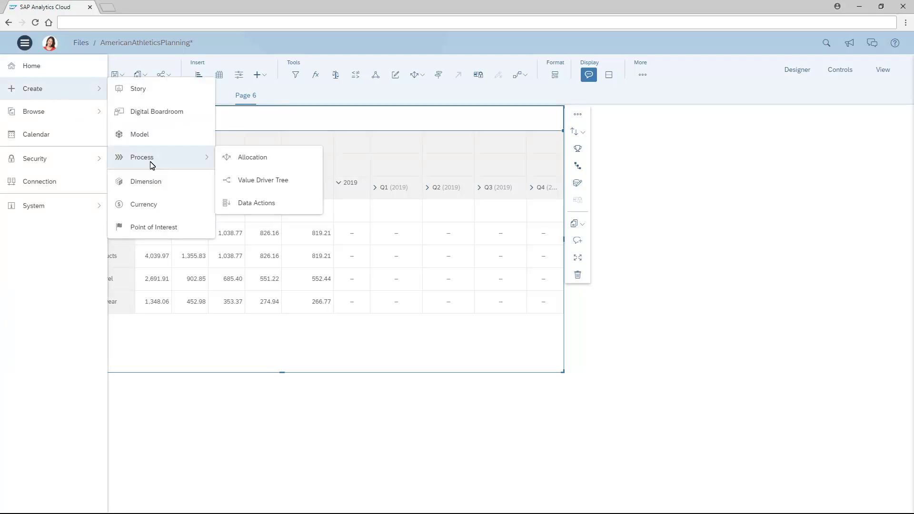
{"action": "left_click", "coordinate": [255, 205]}
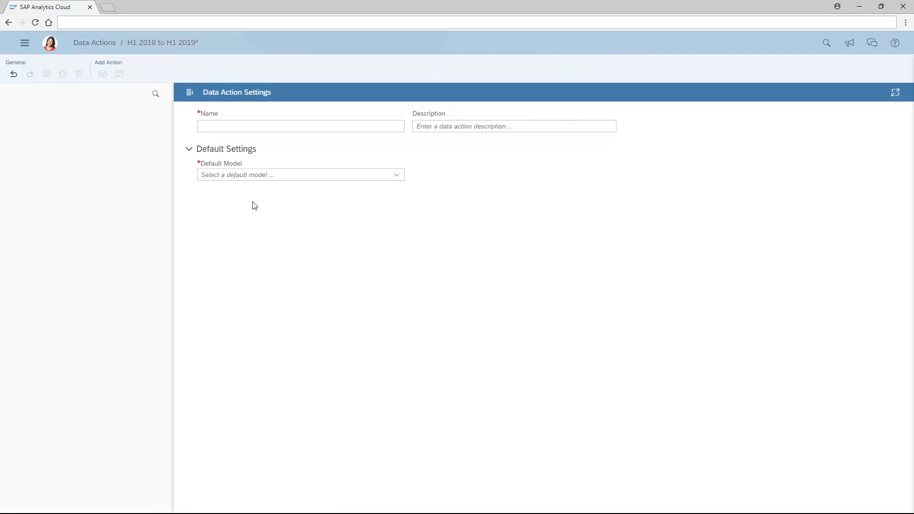
{"action": "left_click", "coordinate": [205, 131]}
{"action": "type", "text": "H1 2018 to H1 2019"}
Choose AmericanAthleticsPlanning as the default model and save the data action
{"action": "left_click", "coordinate": [396, 176]}
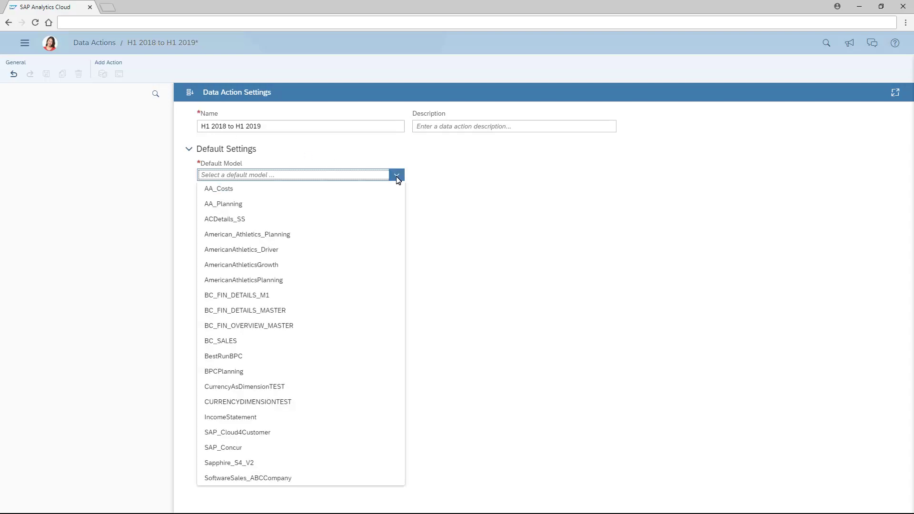
{"action": "left_click", "coordinate": [242, 281]}
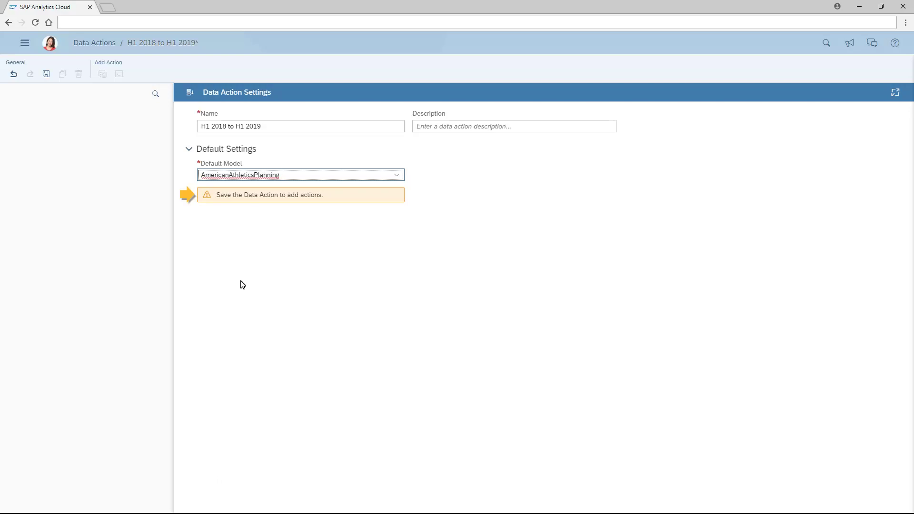
{"action": "left_click", "coordinate": [46, 75]}
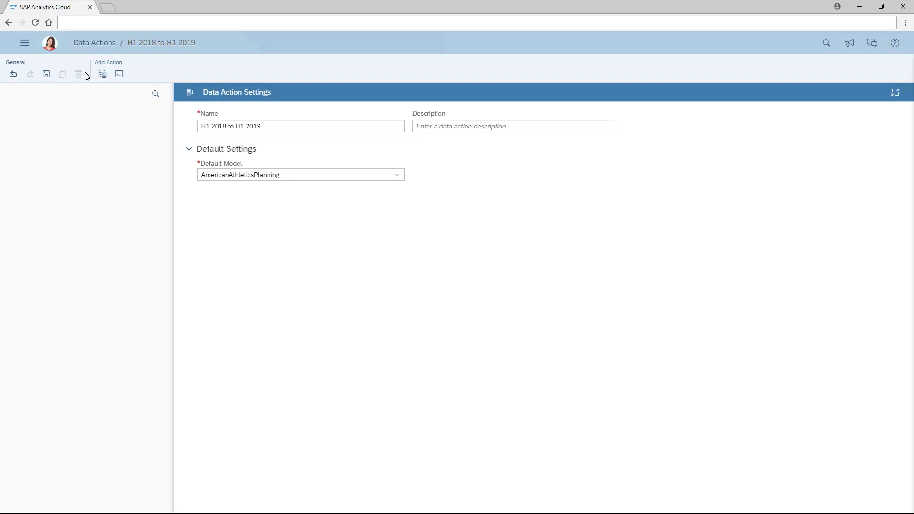
{"action": "left_click", "coordinate": [120, 75]}
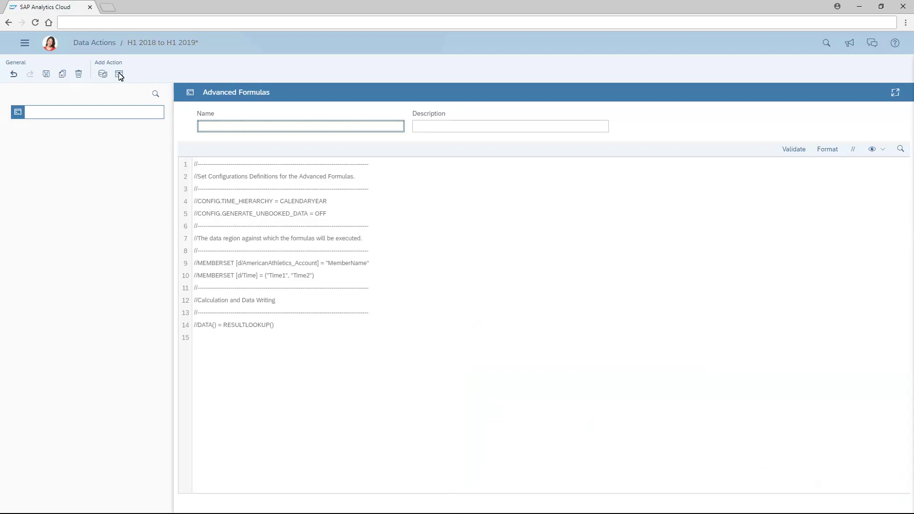
{"action": "left_click", "coordinate": [198, 340]}
{"action": "type", "text": "R"}
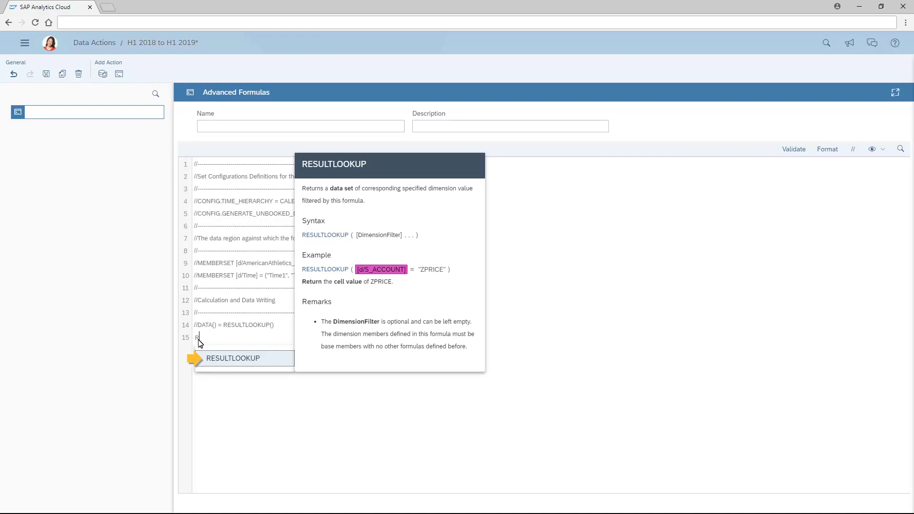
{"action": "key", "text": "BackSpace"}
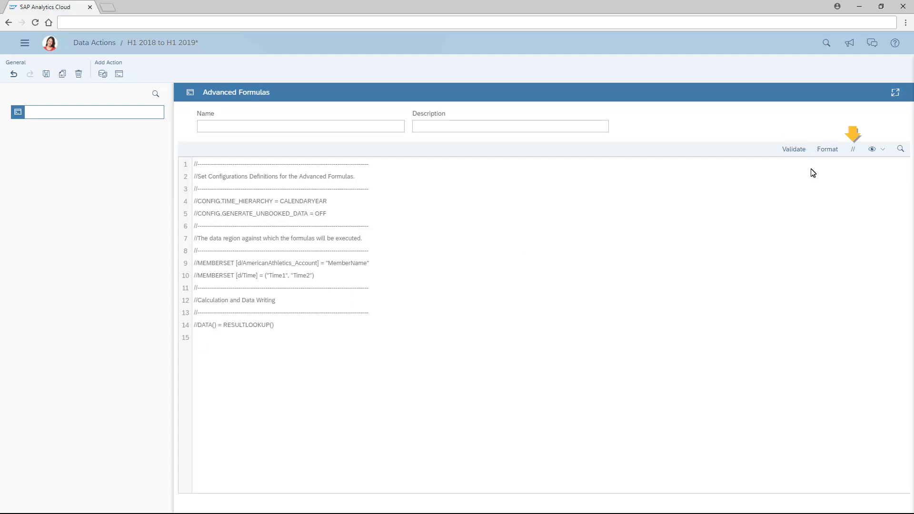
{"action": "left_click", "coordinate": [884, 150]}
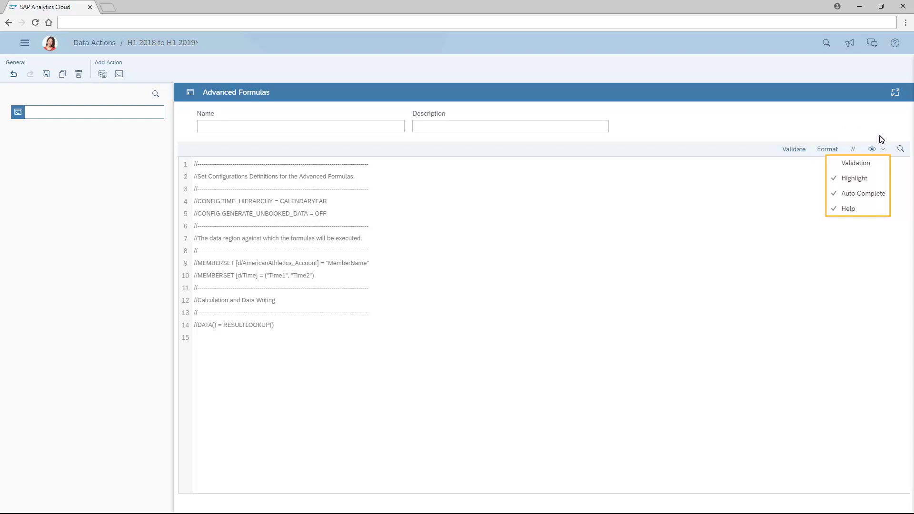
{"action": "left_click", "coordinate": [881, 139]}
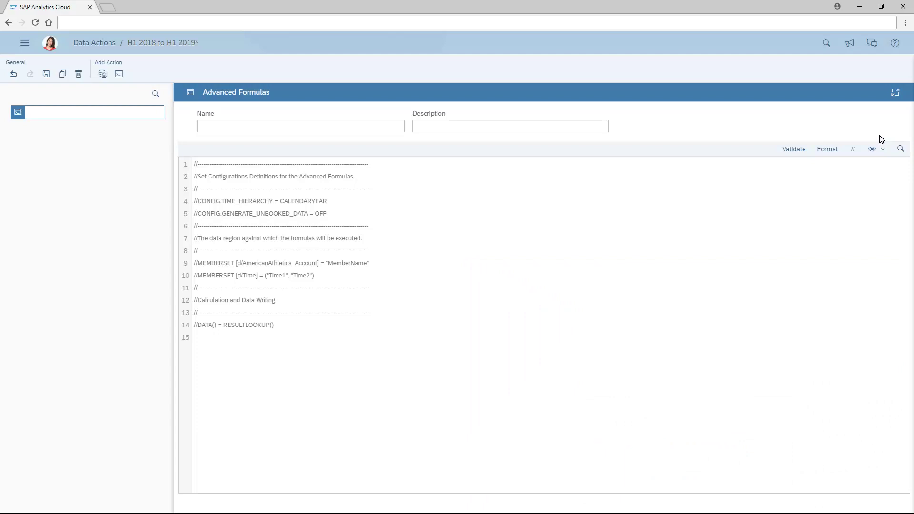
{"action": "left_click", "coordinate": [79, 75]}
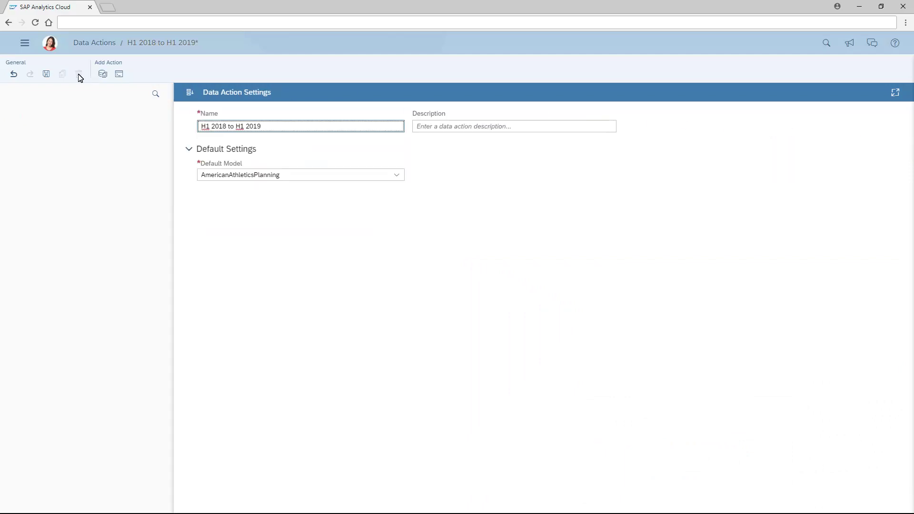
Add a copy action named "Copy H1 2018 to 2019" and aggregate its Product Group dimension to Unassigned
{"action": "left_click", "coordinate": [104, 75]}
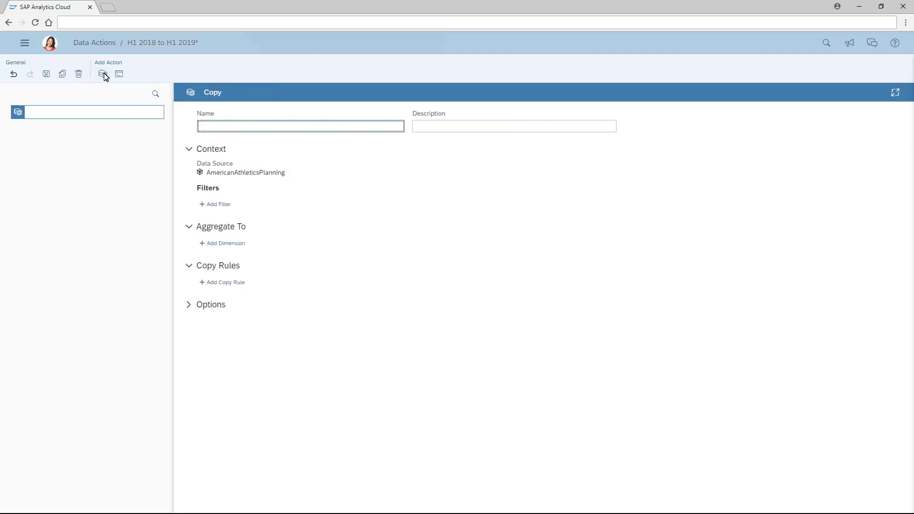
{"action": "type", "text": "Copy H1 2018 to 2019"}
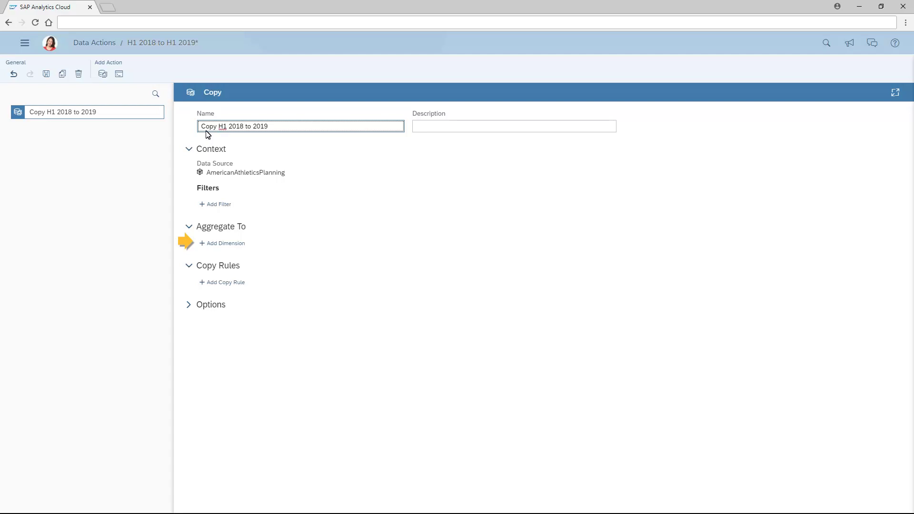
{"action": "left_click", "coordinate": [224, 244]}
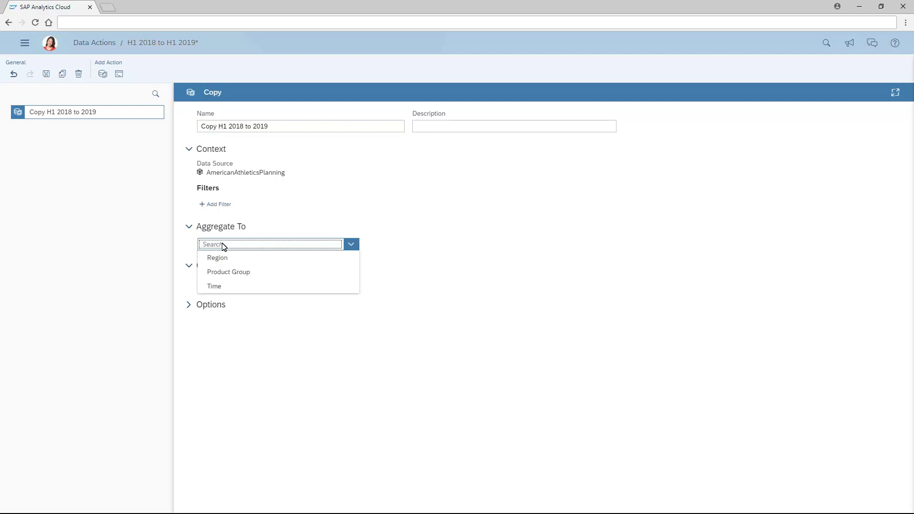
{"action": "left_click", "coordinate": [230, 272]}
{"action": "left_click", "coordinate": [357, 203]}
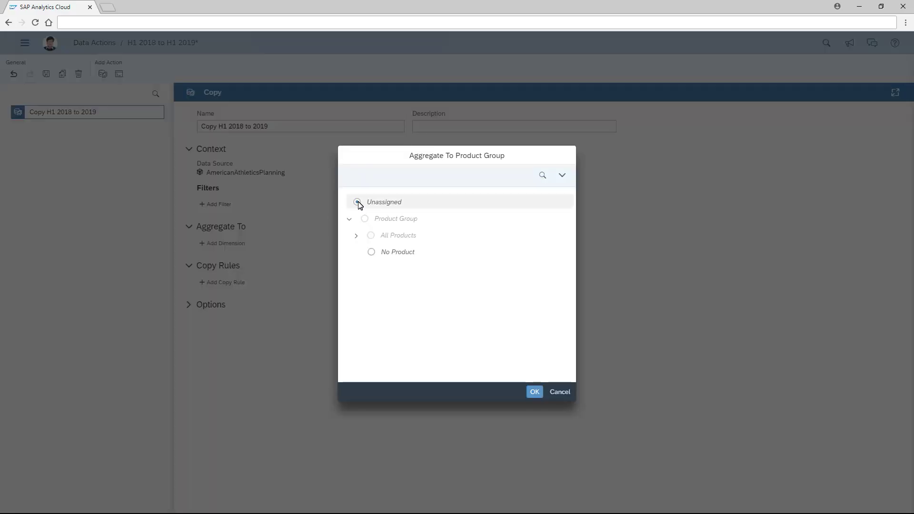
{"action": "left_click", "coordinate": [535, 392]}
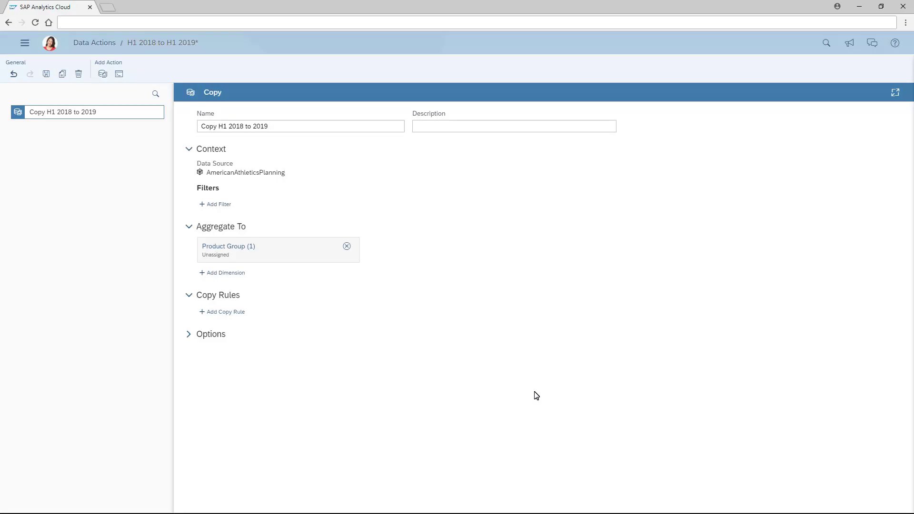
Add a copy rule for the Time dimension with Q1 of 2018 as the source member
{"action": "left_click", "coordinate": [226, 312]}
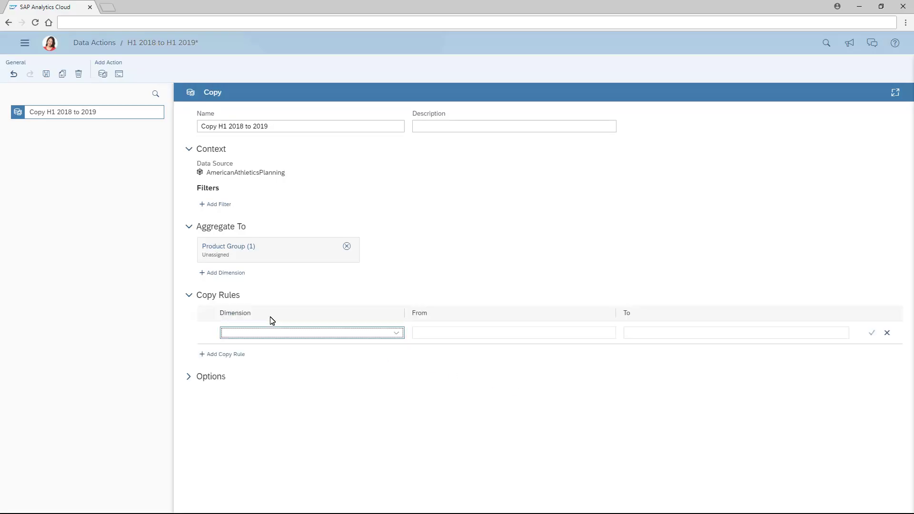
{"action": "left_click", "coordinate": [397, 333]}
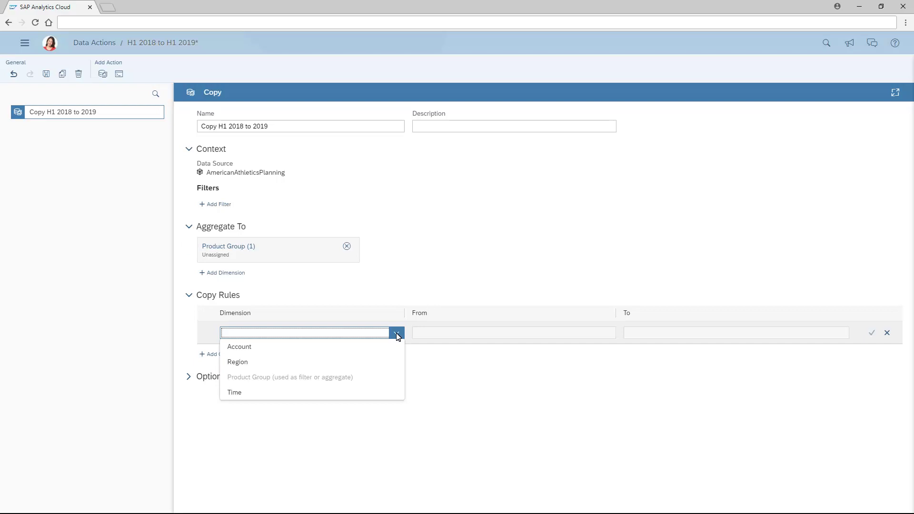
{"action": "left_click", "coordinate": [236, 394]}
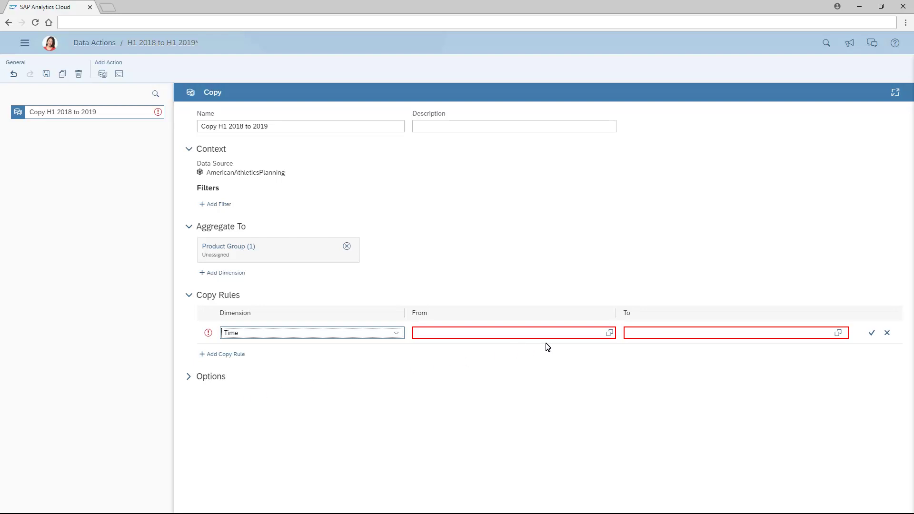
{"action": "left_click", "coordinate": [610, 333]}
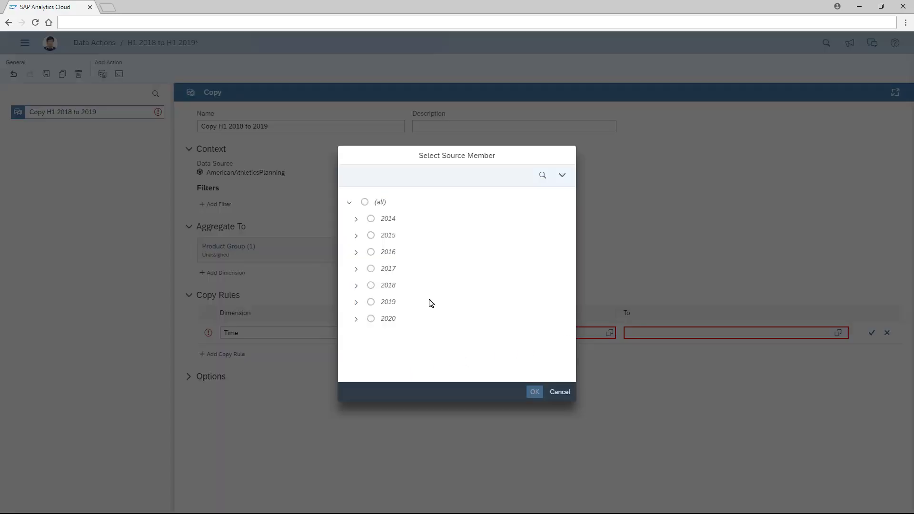
{"action": "left_click", "coordinate": [356, 286]}
{"action": "left_click", "coordinate": [379, 304]}
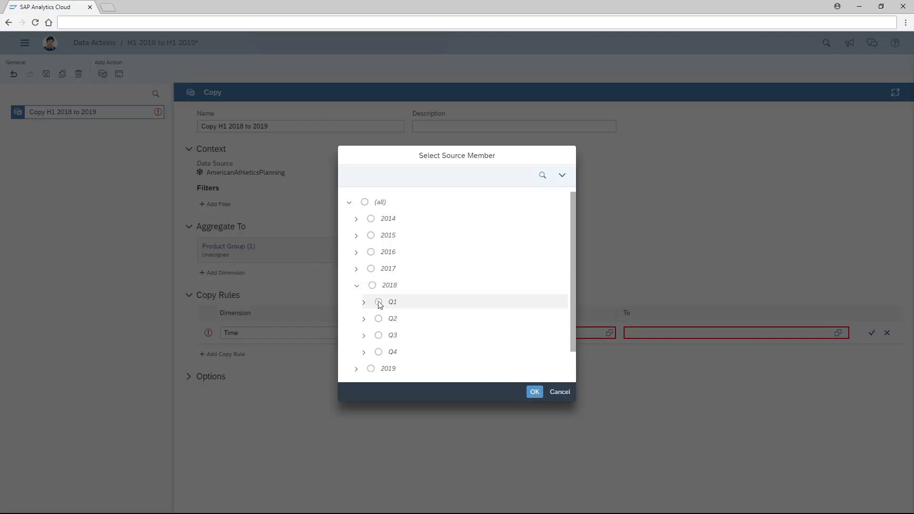
{"action": "left_click", "coordinate": [534, 390]}
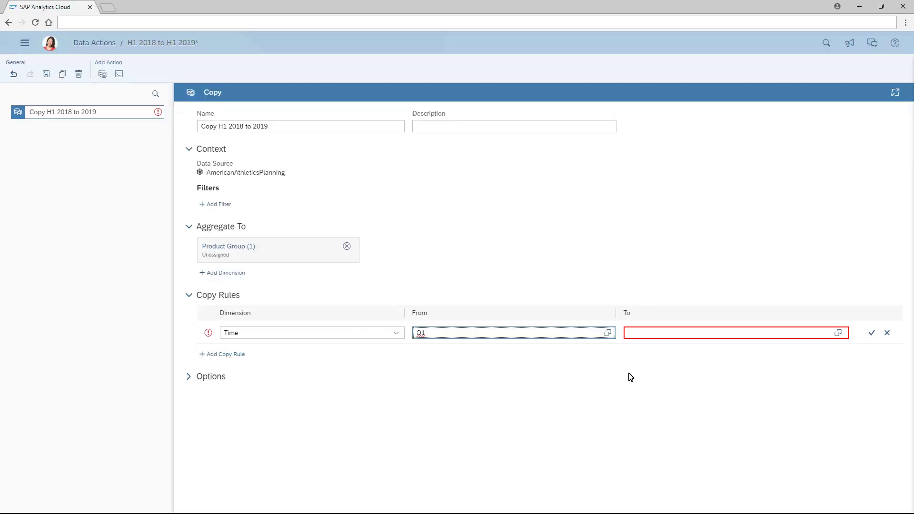
Set the first Time rule's target member to Q1 of 2019 and accept the rule
{"action": "left_click", "coordinate": [839, 333]}
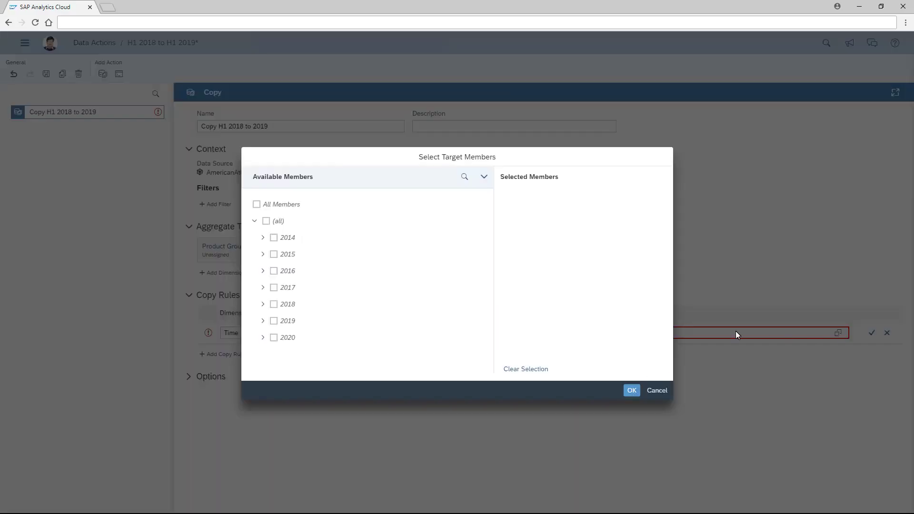
{"action": "left_click", "coordinate": [262, 321]}
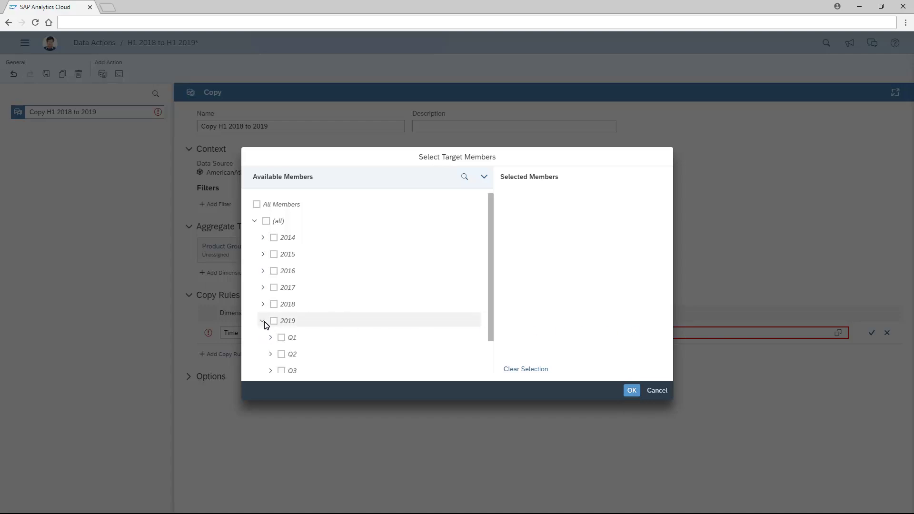
{"action": "left_click", "coordinate": [281, 338]}
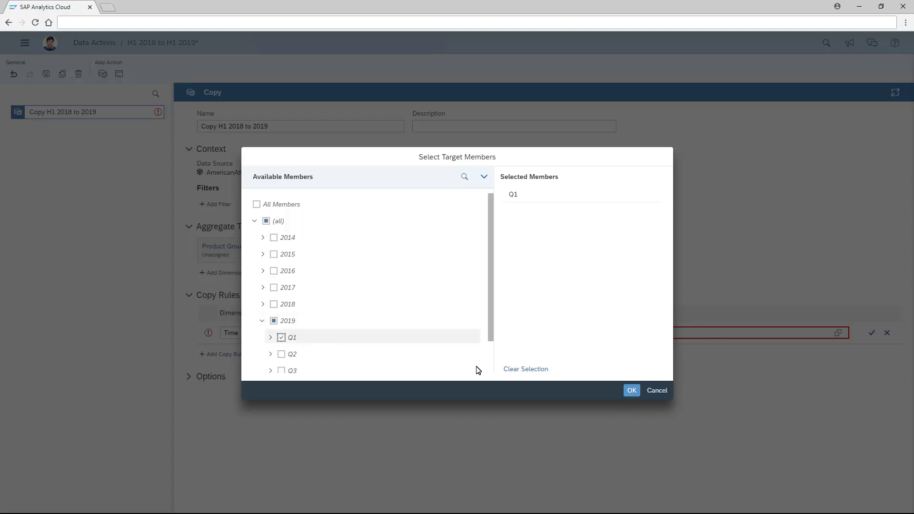
{"action": "left_click", "coordinate": [632, 391]}
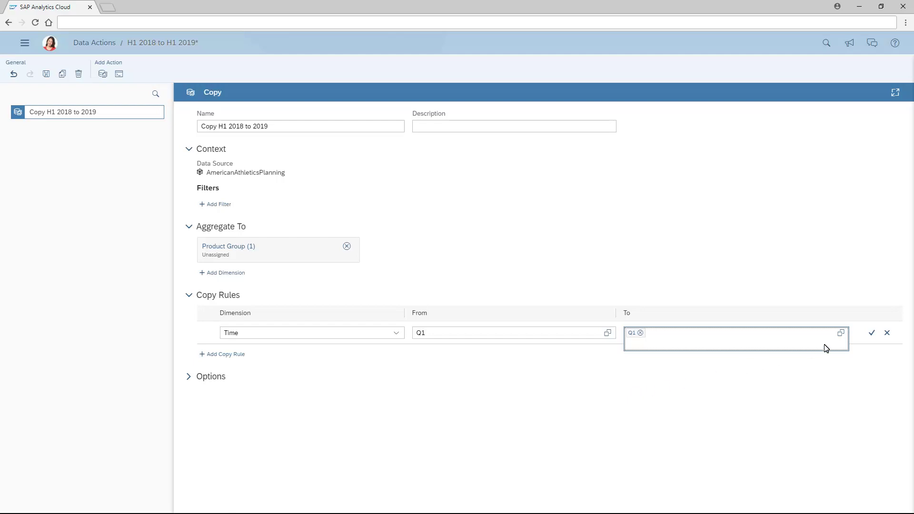
{"action": "left_click", "coordinate": [872, 333]}
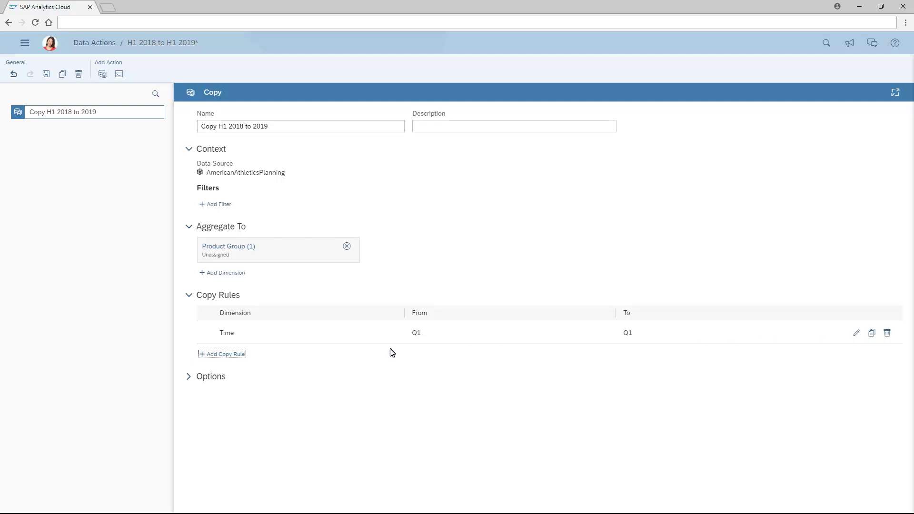
Add a second copy rule for the Time dimension with Q2 of 2018 as the source member
{"action": "left_click", "coordinate": [222, 355]}
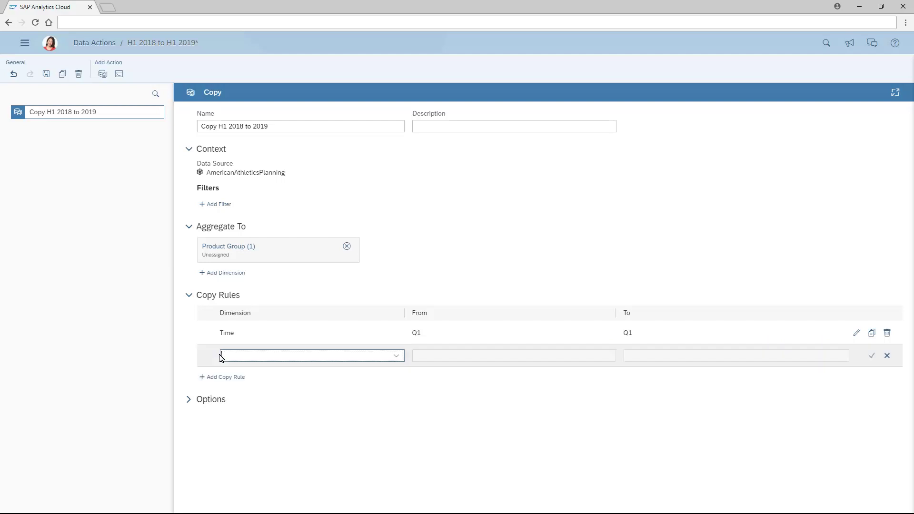
{"action": "left_click", "coordinate": [397, 356]}
{"action": "left_click", "coordinate": [235, 415]}
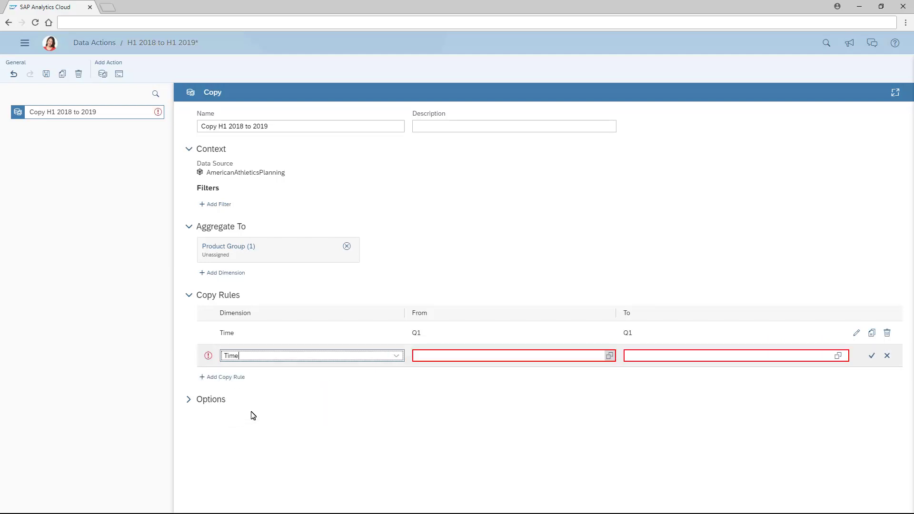
{"action": "left_click", "coordinate": [610, 356]}
{"action": "left_click", "coordinate": [357, 286]}
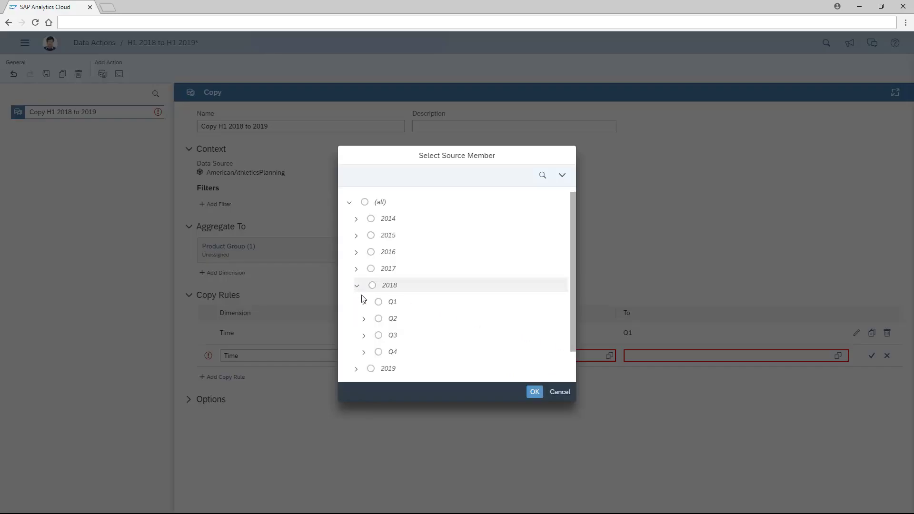
{"action": "left_click", "coordinate": [379, 319]}
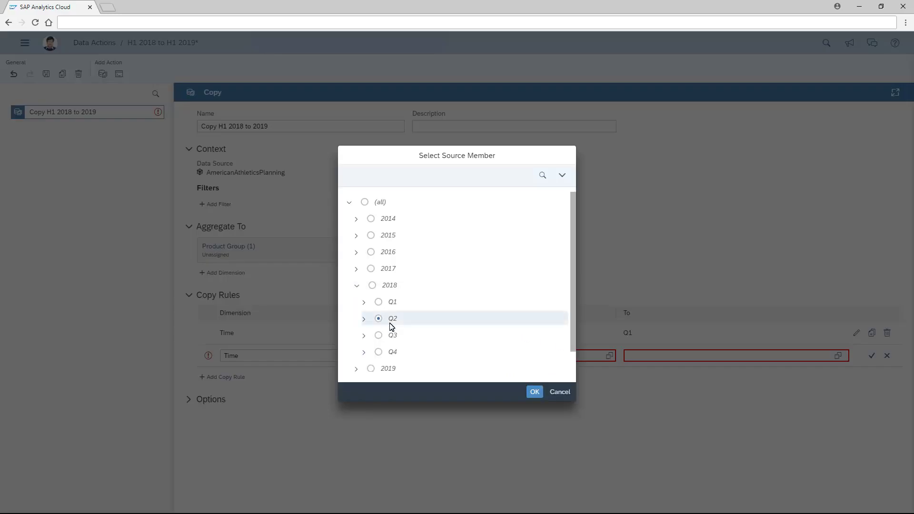
{"action": "left_click", "coordinate": [535, 392]}
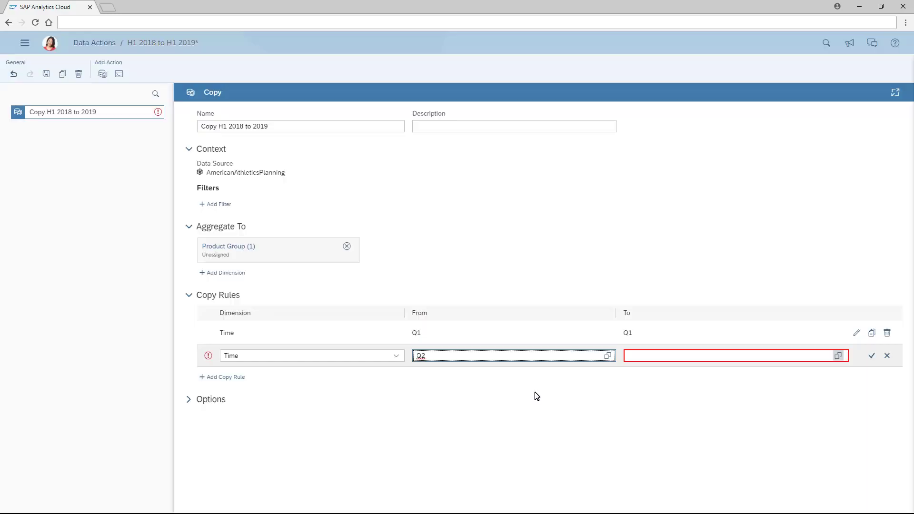
Set the second Time rule's target member to Q2 of 2019 and accept the rule
{"action": "left_click", "coordinate": [838, 356]}
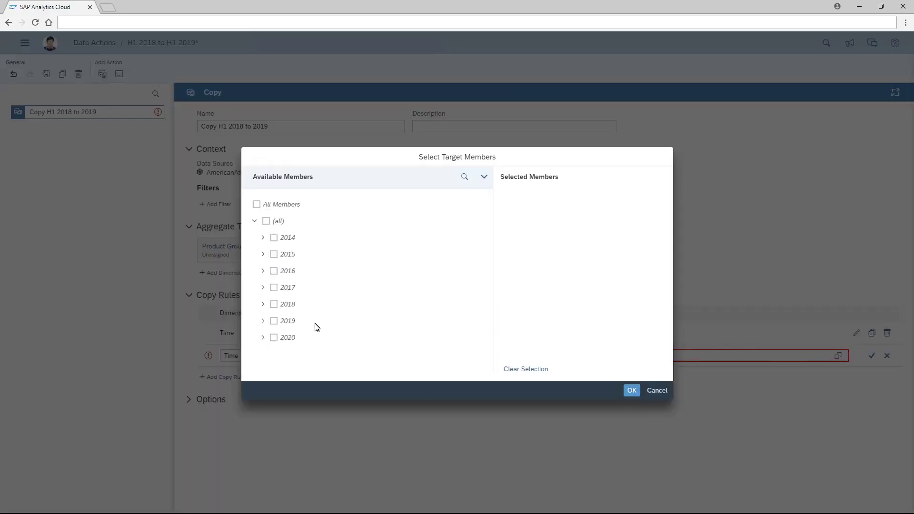
{"action": "left_click", "coordinate": [263, 321]}
{"action": "left_click", "coordinate": [281, 355]}
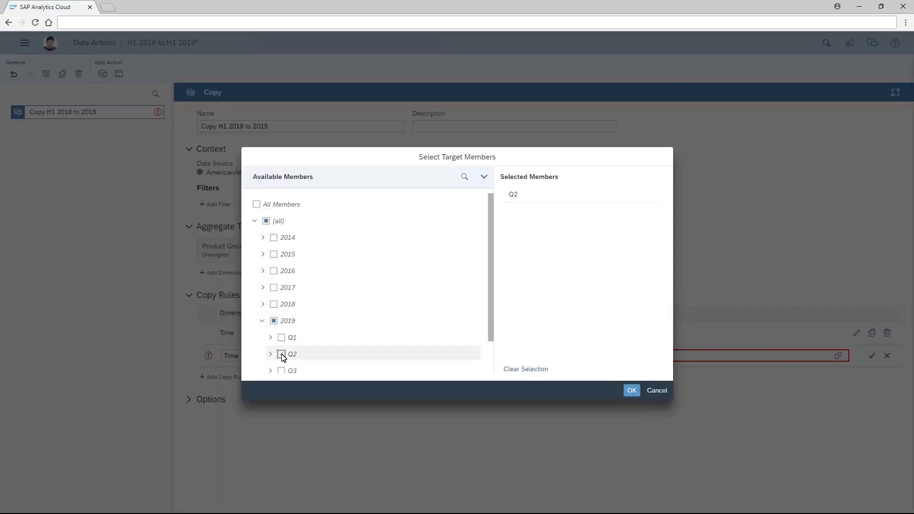
{"action": "left_click", "coordinate": [632, 390]}
{"action": "left_click", "coordinate": [873, 356]}
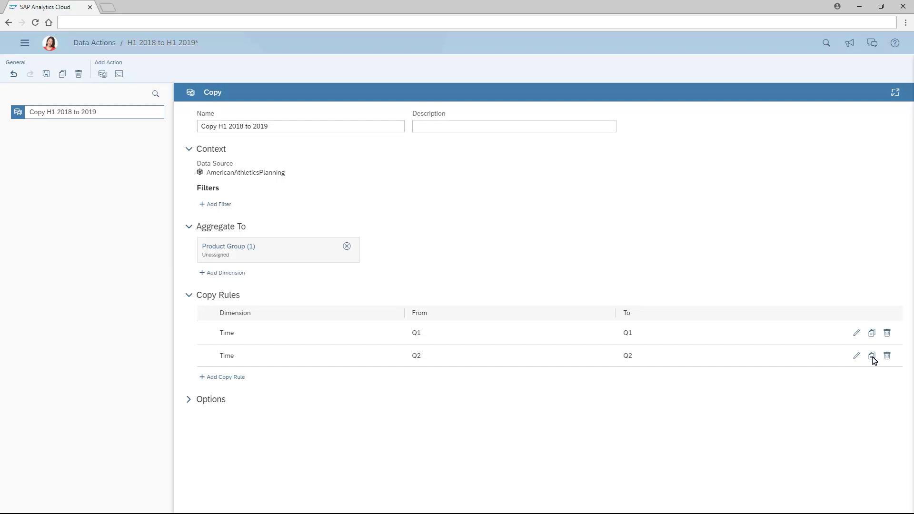
Set the copy action's write mode to Append and save the data action
{"action": "left_click", "coordinate": [189, 402]}
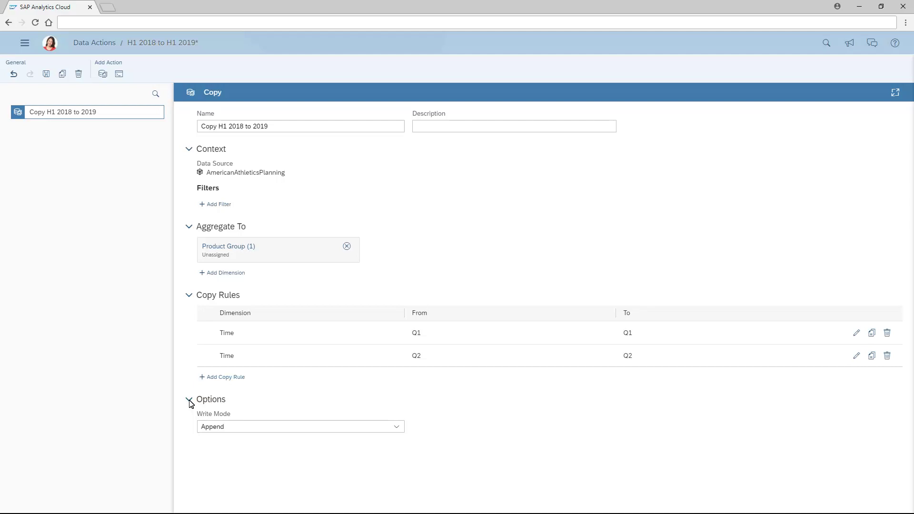
{"action": "left_click", "coordinate": [398, 429]}
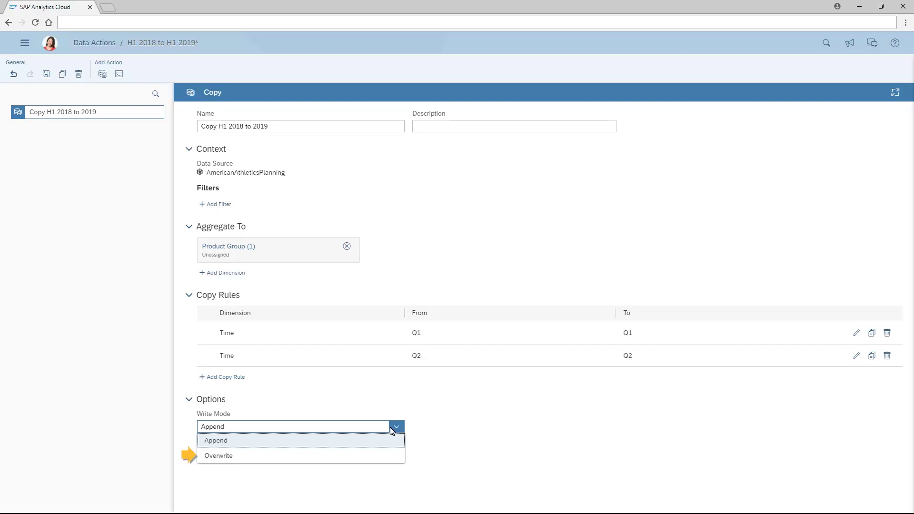
{"action": "left_click", "coordinate": [220, 442]}
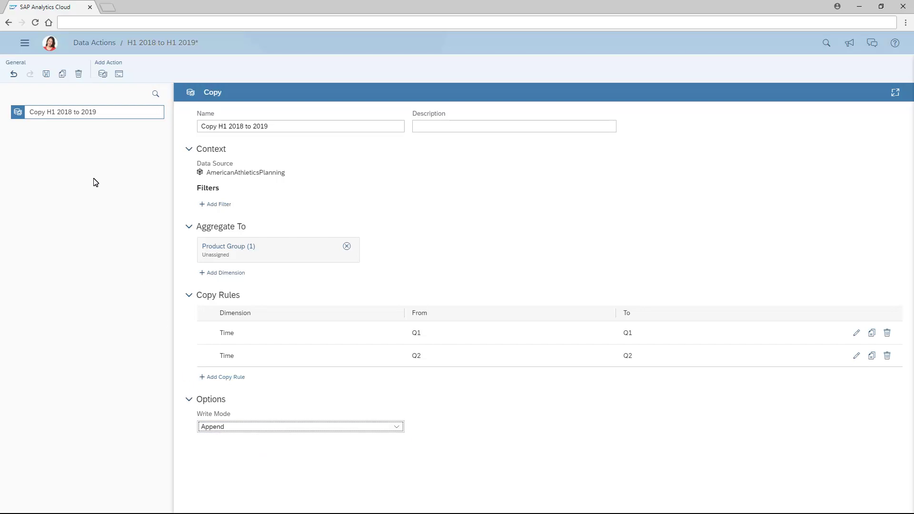
{"action": "left_click", "coordinate": [46, 75]}
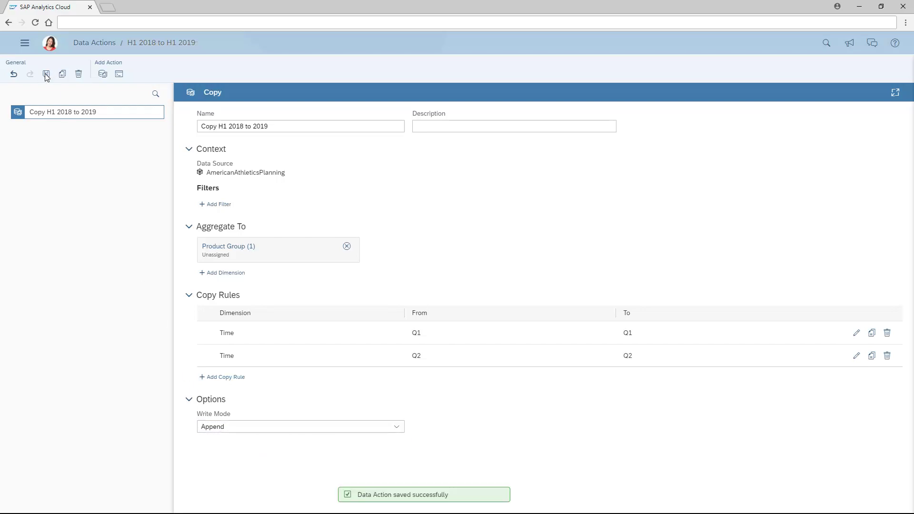